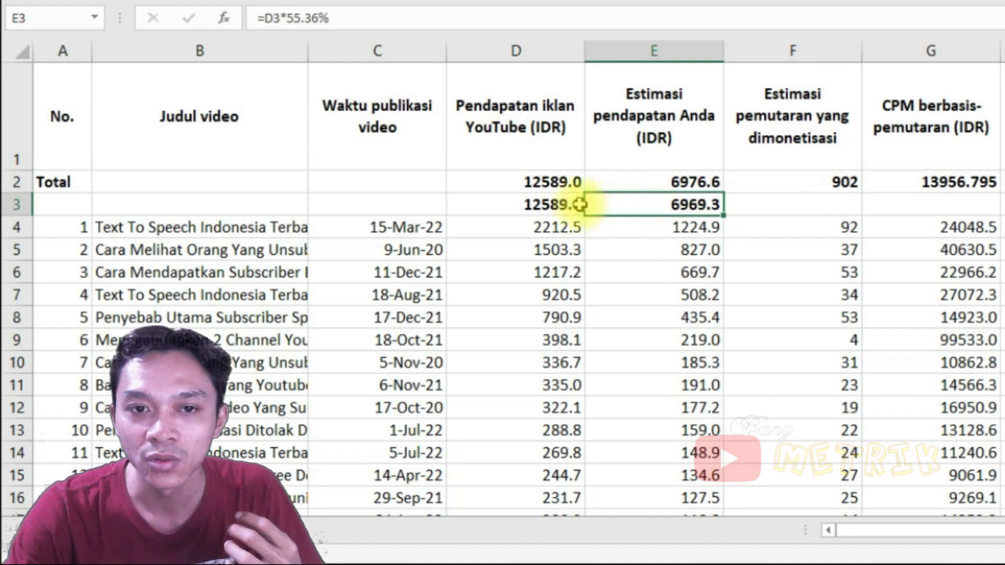
In YouTube Studio, clear the Indonesia filter from the channel analytics report and reapply the Indonesia geography filter.
click(946, 184)
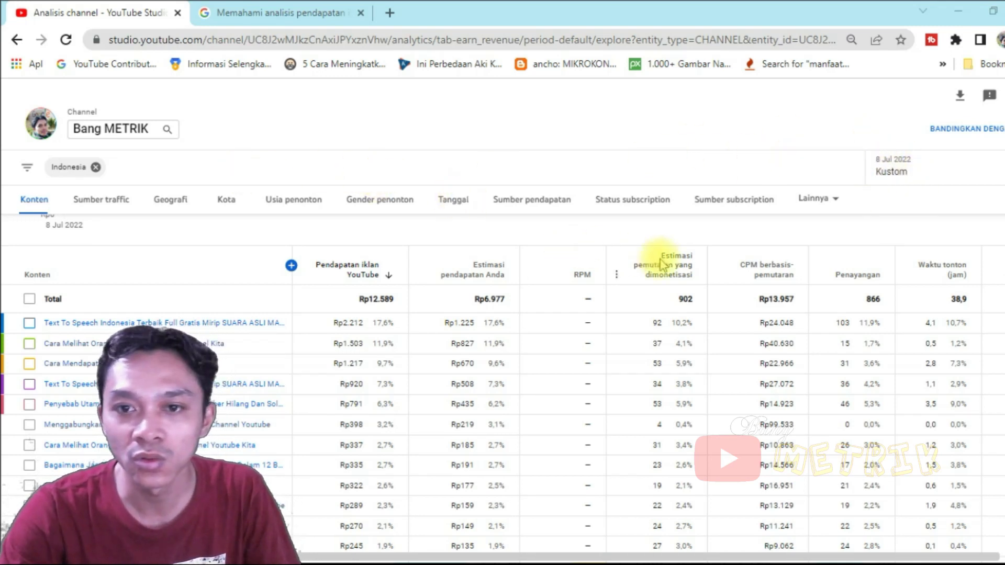
mouse_move(660, 267)
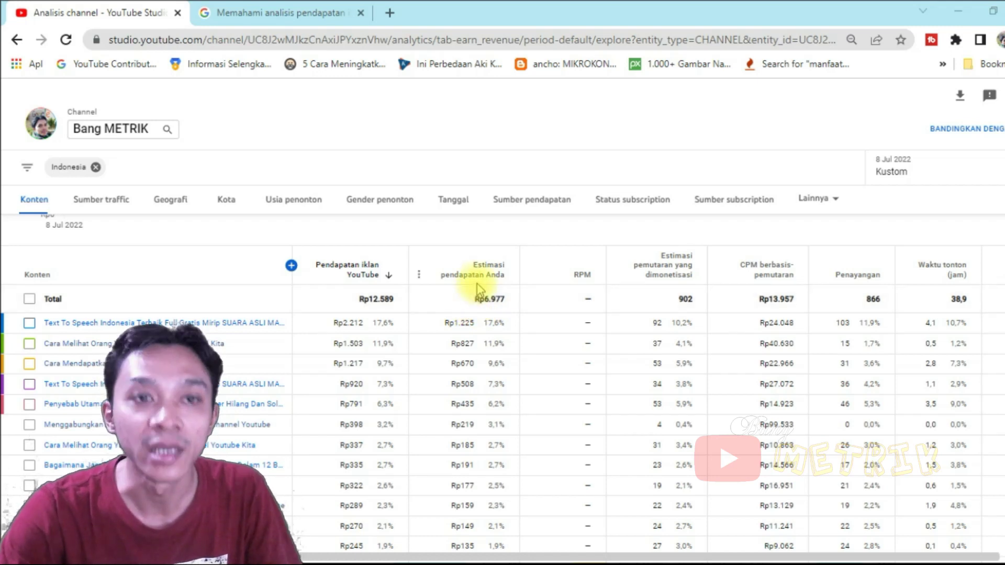
click(96, 168)
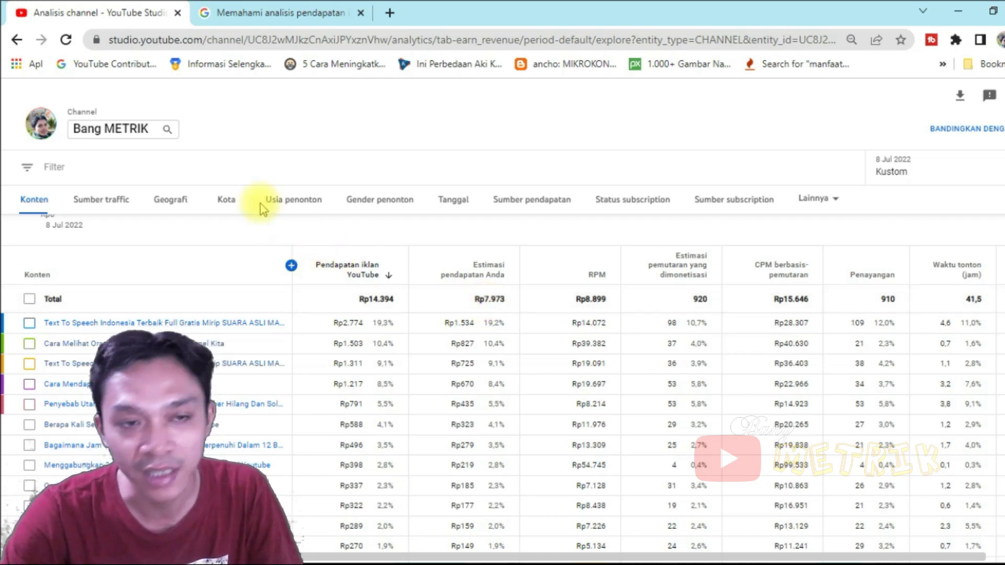
click(112, 170)
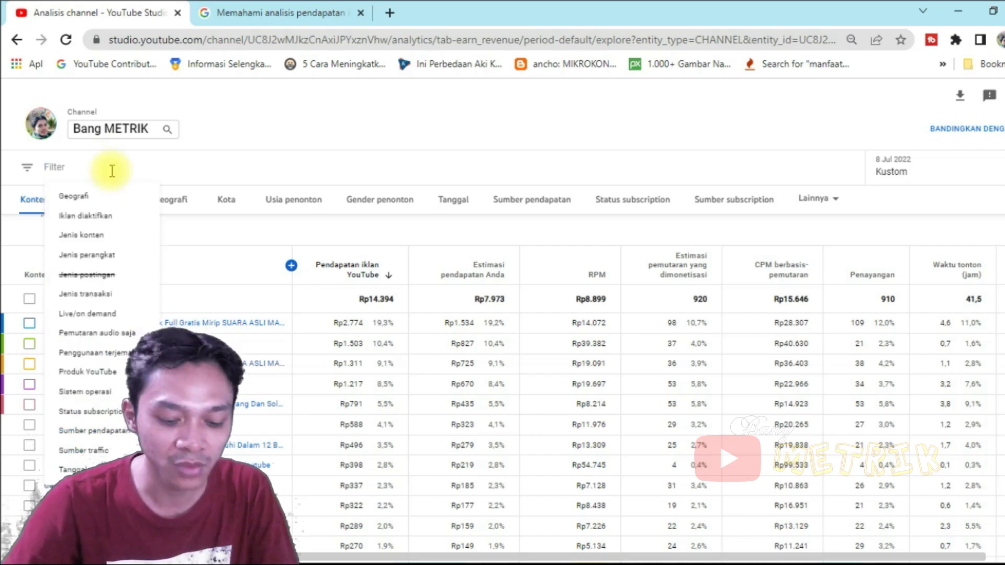
text(in)
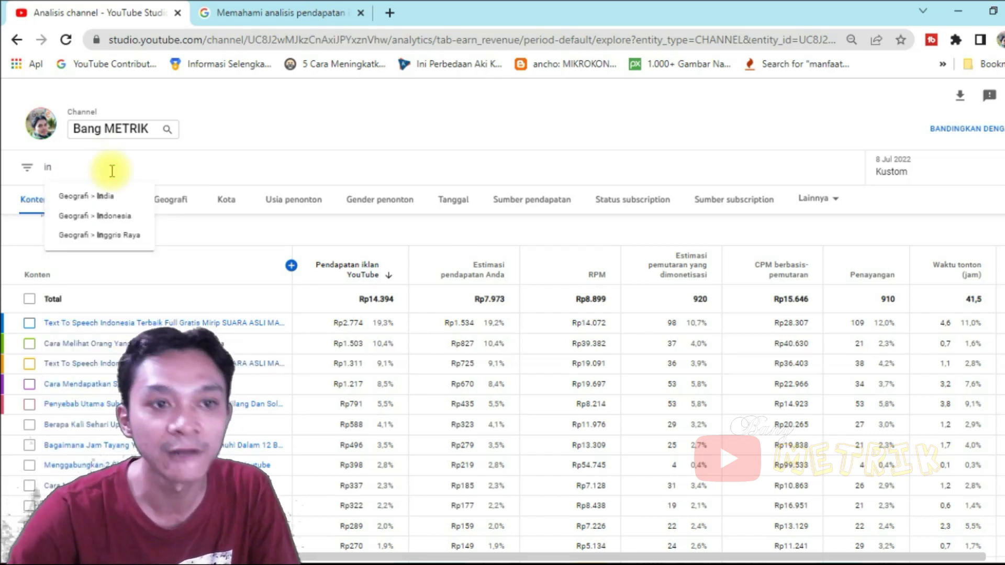
click(115, 215)
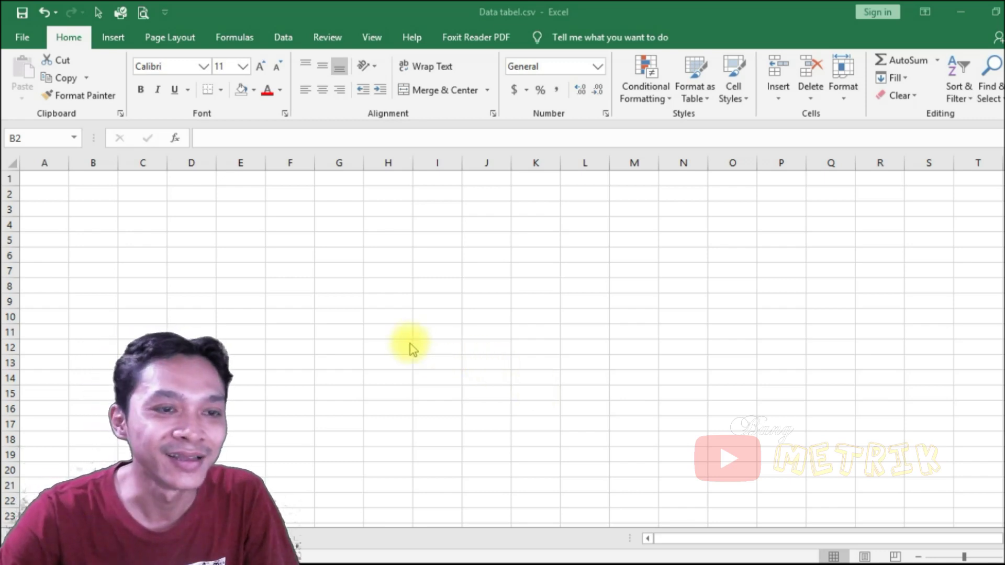
In the blank Excel sheet, enter 1000 in cell B2 and 7000 in cell C2.
ctrl+scroll(137, 284, up, 5)
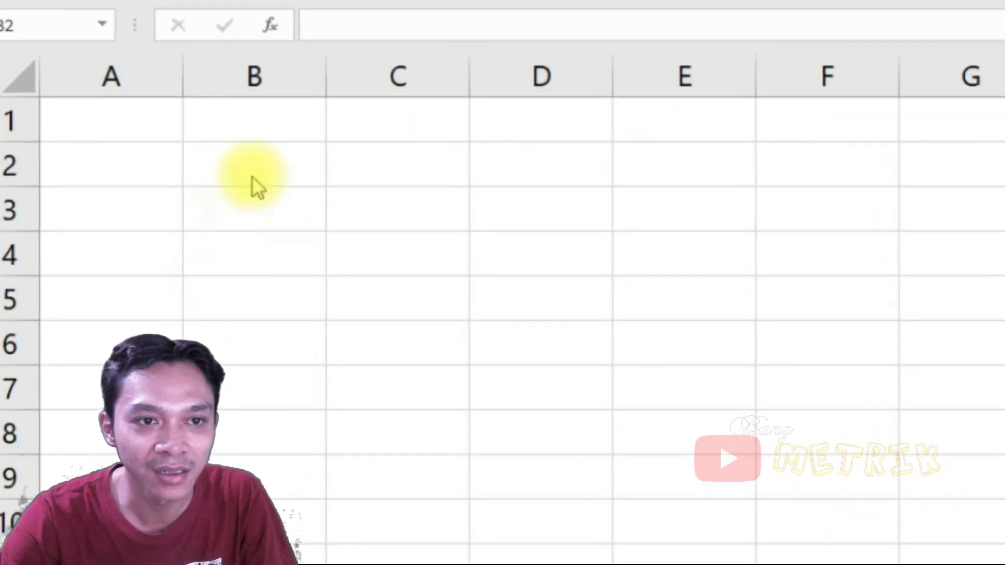
click(255, 185)
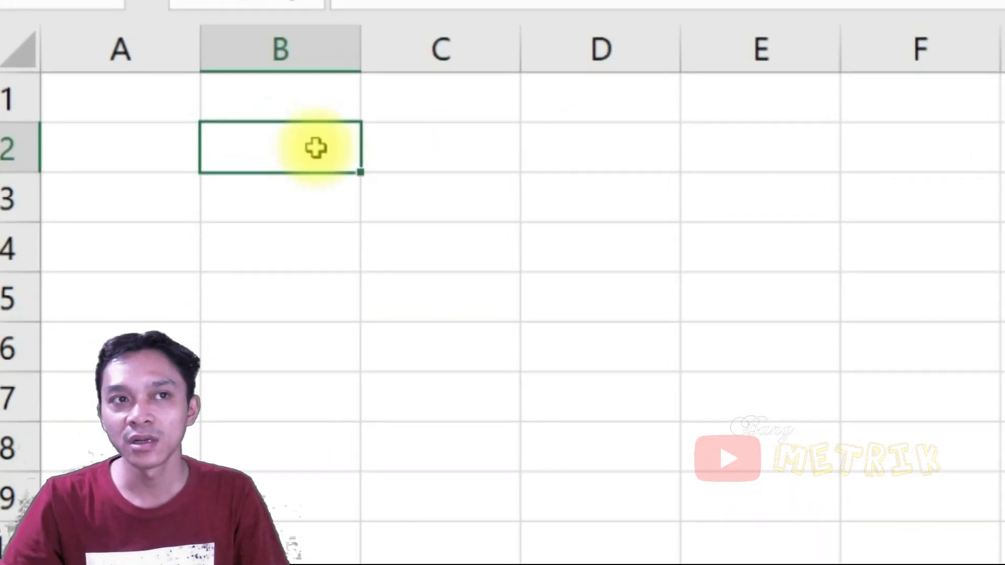
text(1000)
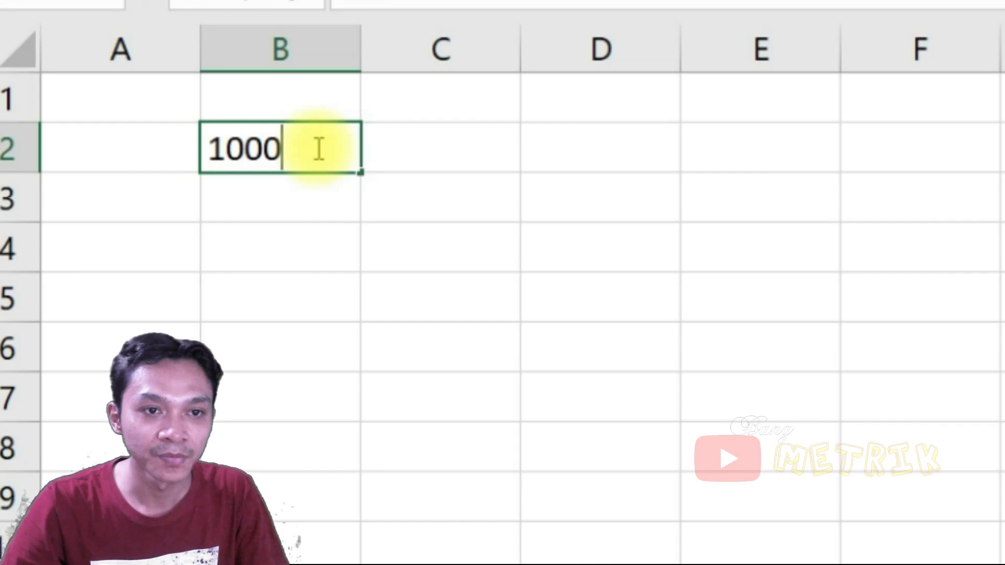
key(Tab)
text(7000)
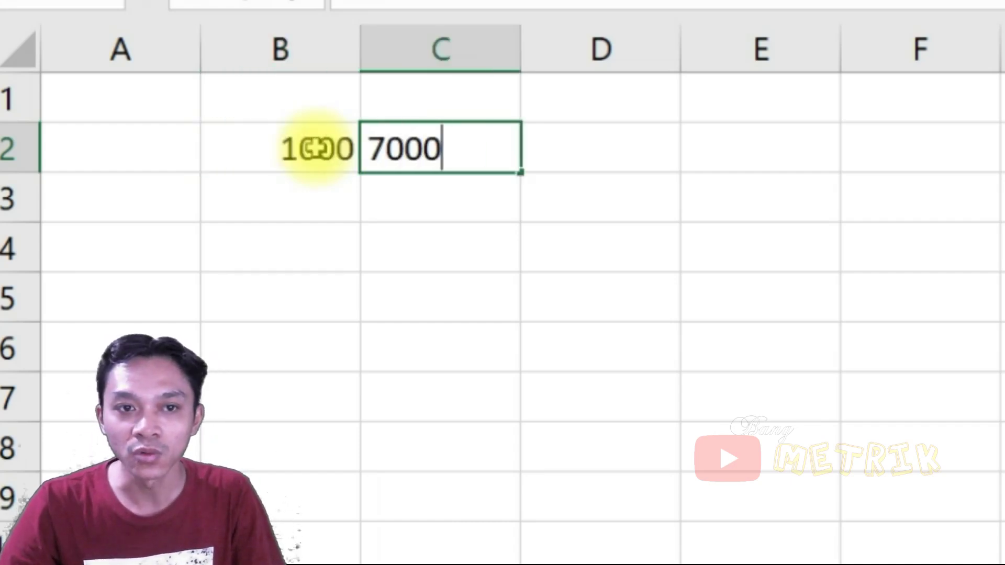
Add the column headers "view" in cell B1 and "Rp" in cell C1.
key(Up)
text(Rp)
key(Left)
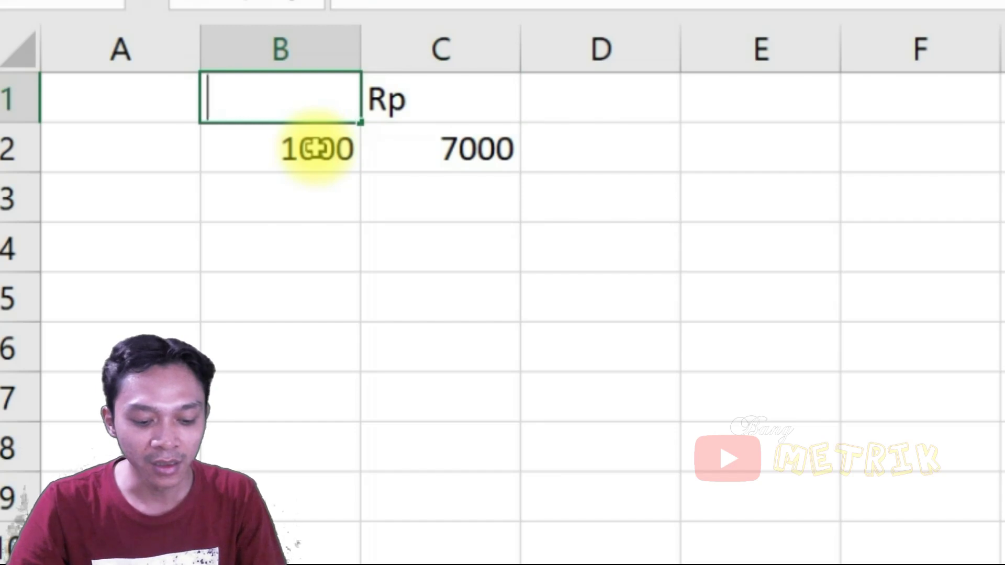
text(Vie)
key(Tab)
key(Left)
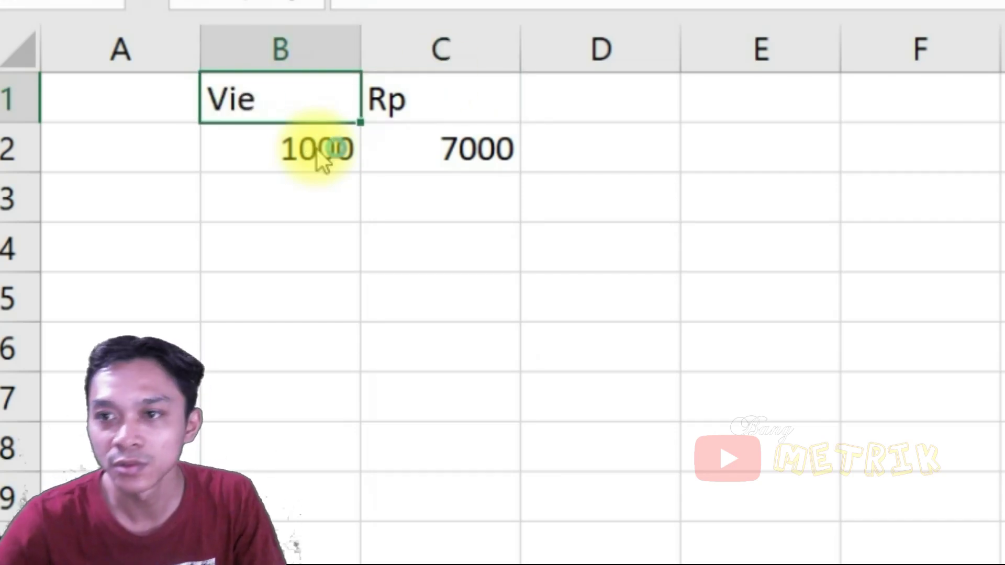
double_click(309, 95)
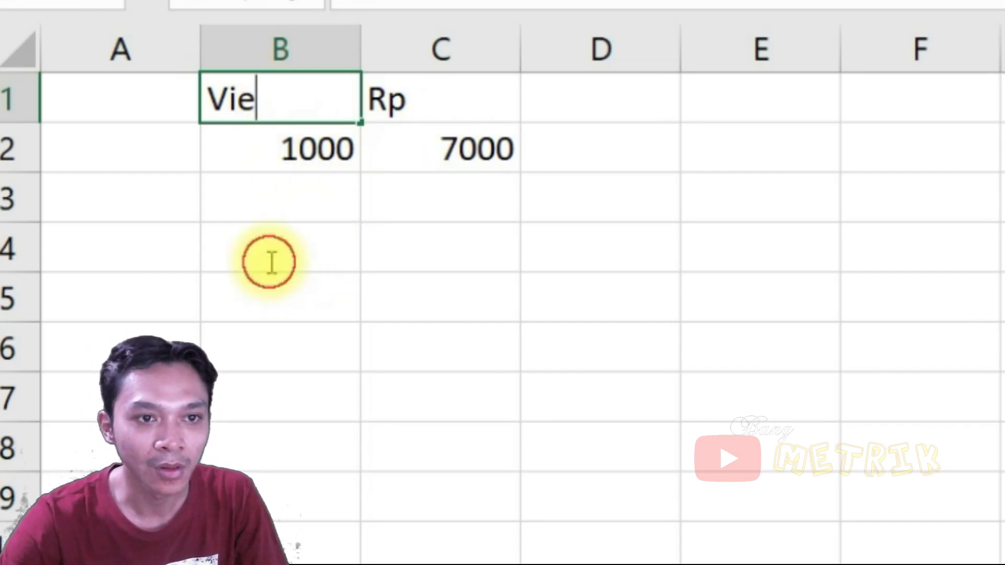
click(277, 246)
click(286, 94)
text(view)
click(330, 324)
Center the contents of cells B1:C2 horizontally.
drag(277, 85, 439, 147)
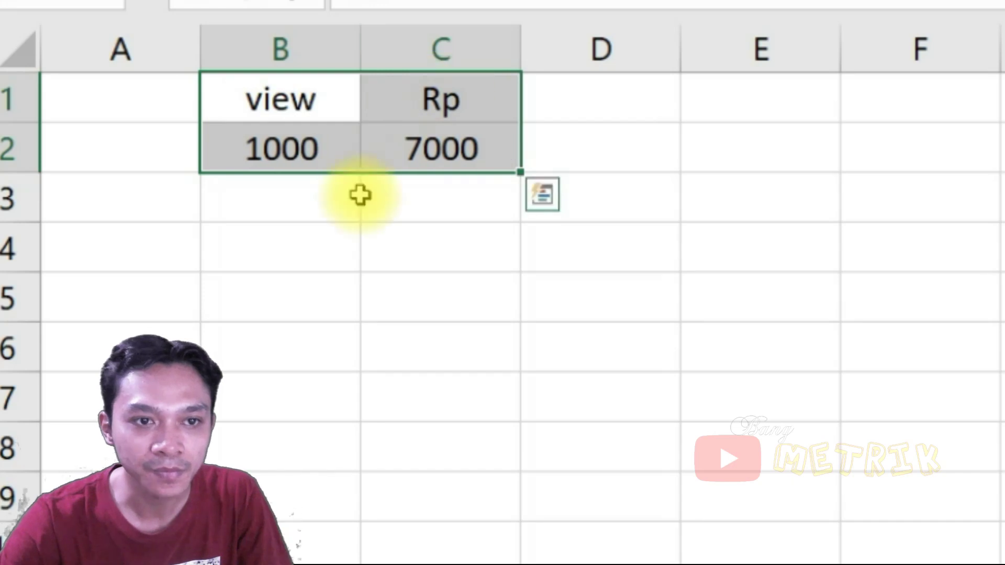
key(alt+h)
key(a)
key(c)
click(330, 197)
click(325, 162)
Format the amount in cell C2 with a comma thousands separator and no decimal places.
click(434, 161)
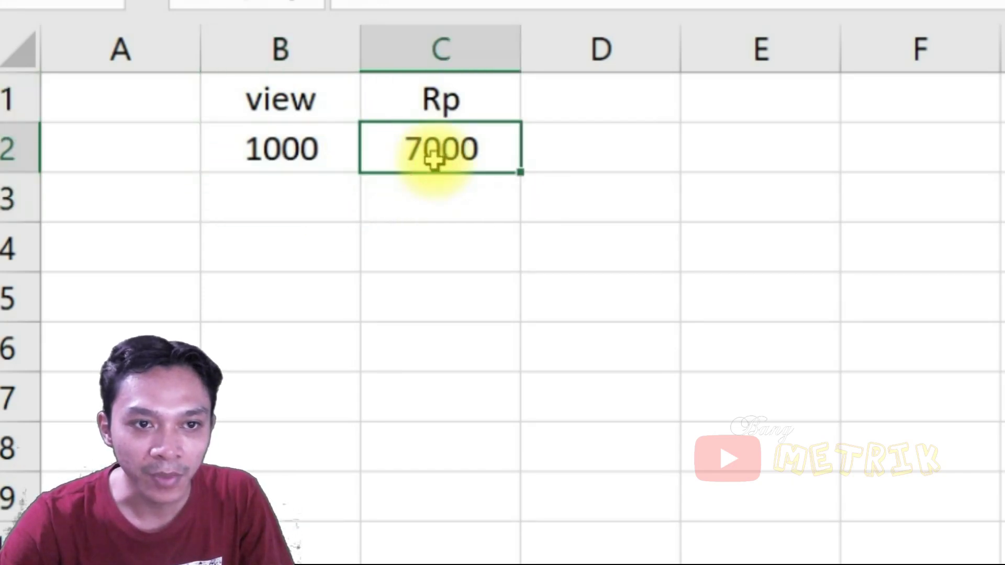
key(ctrl+shift+1)
key(alt+h)
key(0)
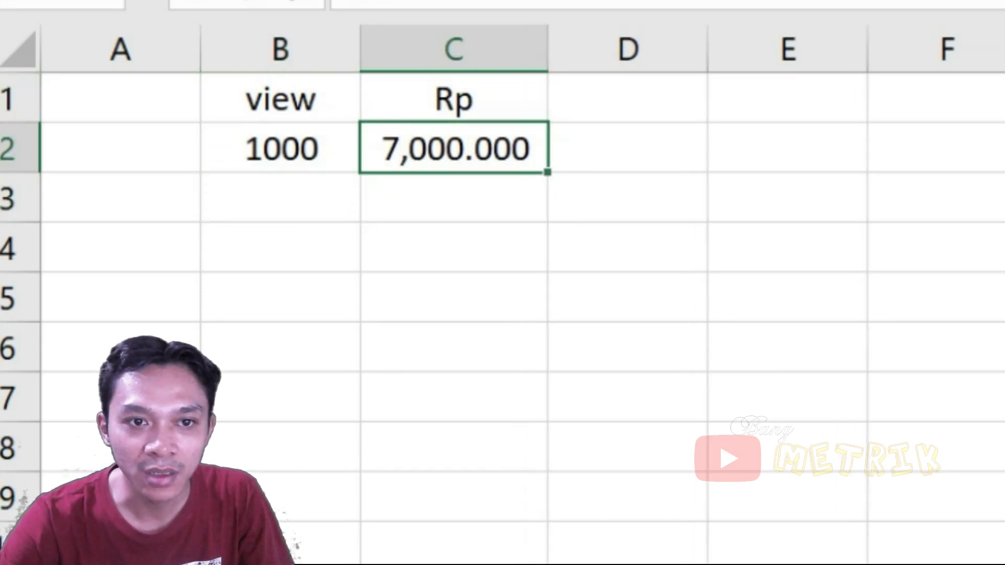
key(alt+h)
key(9)
key(alt+h)
key(9)
key(alt+h)
key(9)
click(601, 296)
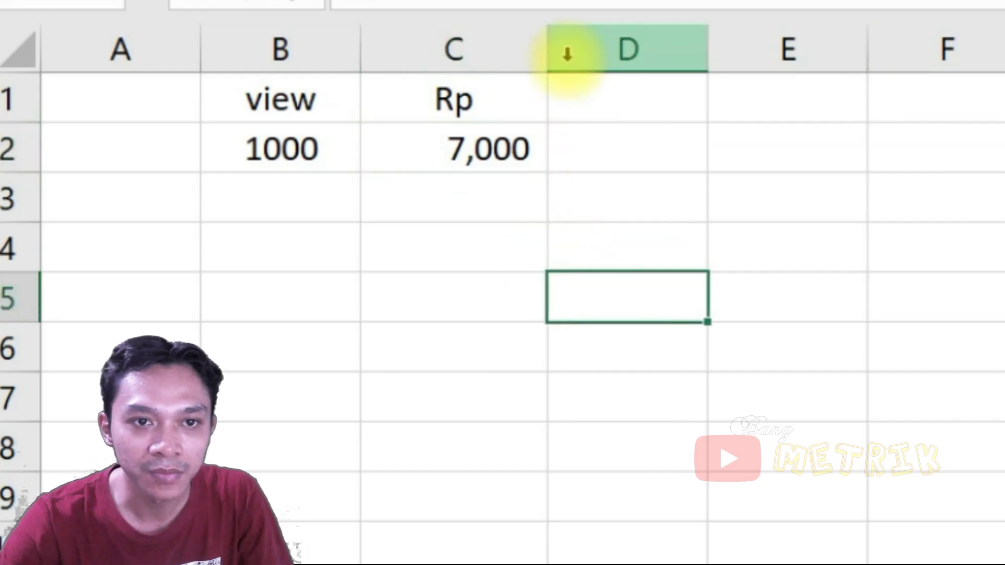
Enter the formula =C2/B2*B3 in cell C3 to calculate income from the view count.
click(413, 164)
click(337, 192)
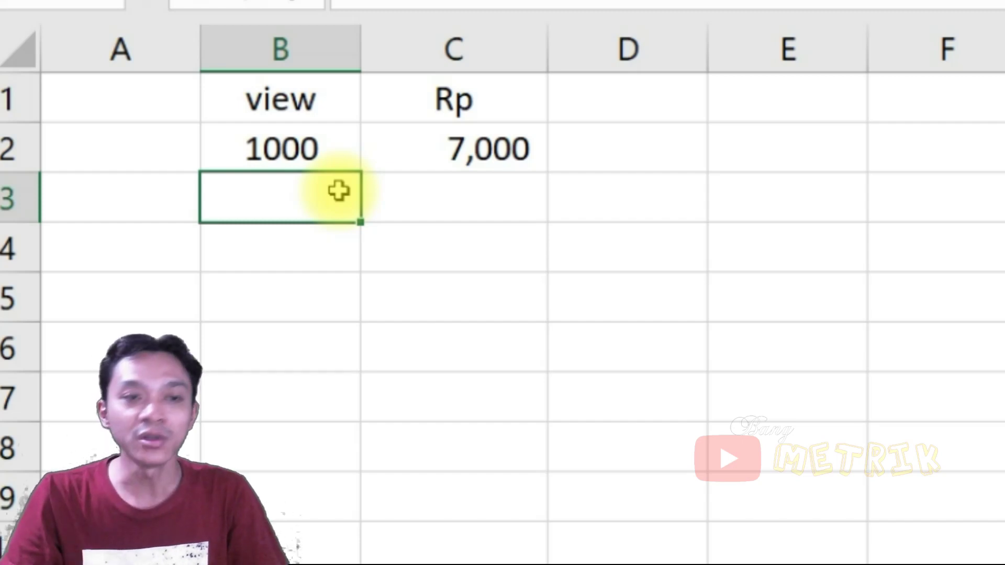
key(Right)
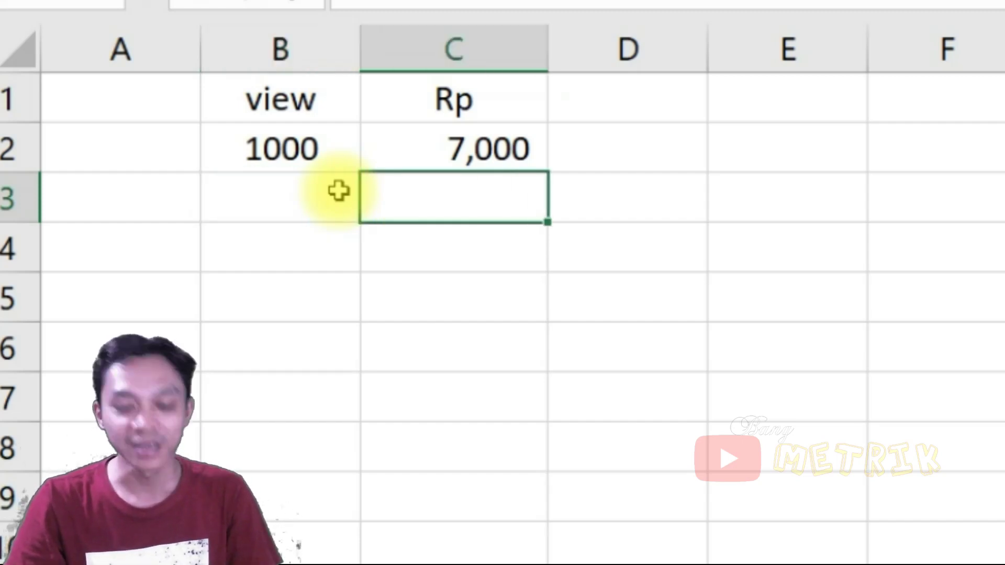
text(=)
key(Up)
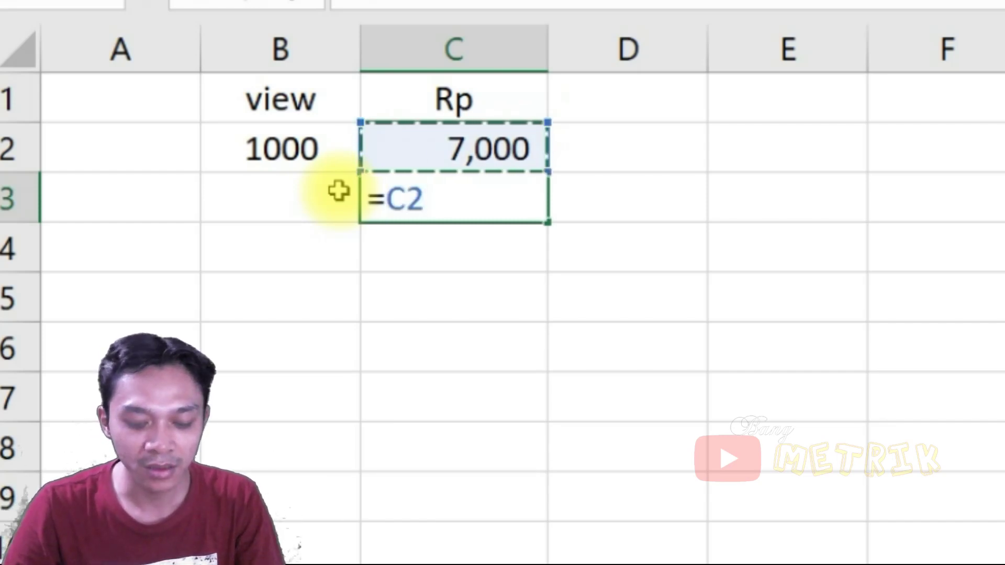
text(/)
key(Left)
key(Up)
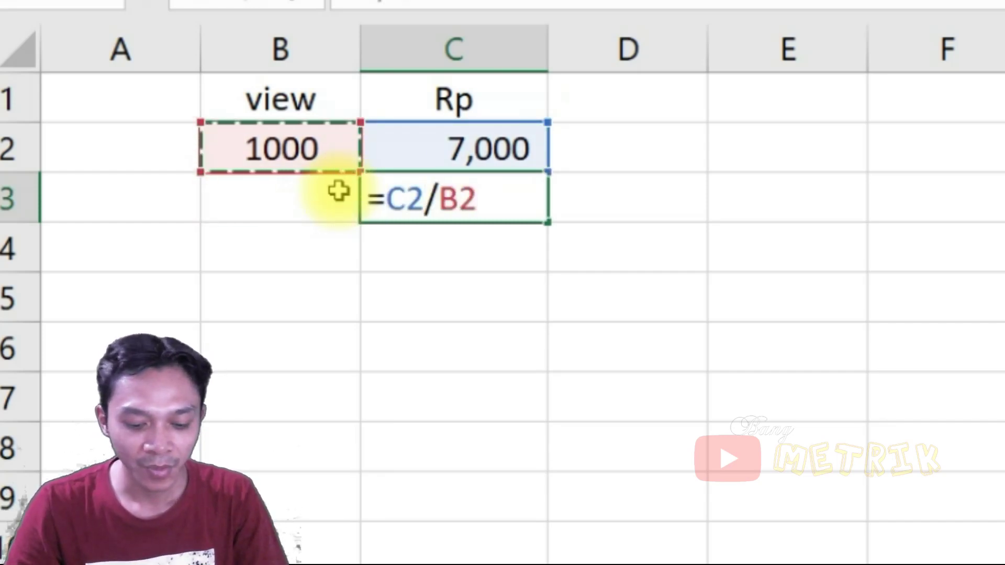
text(*)
key(Left)
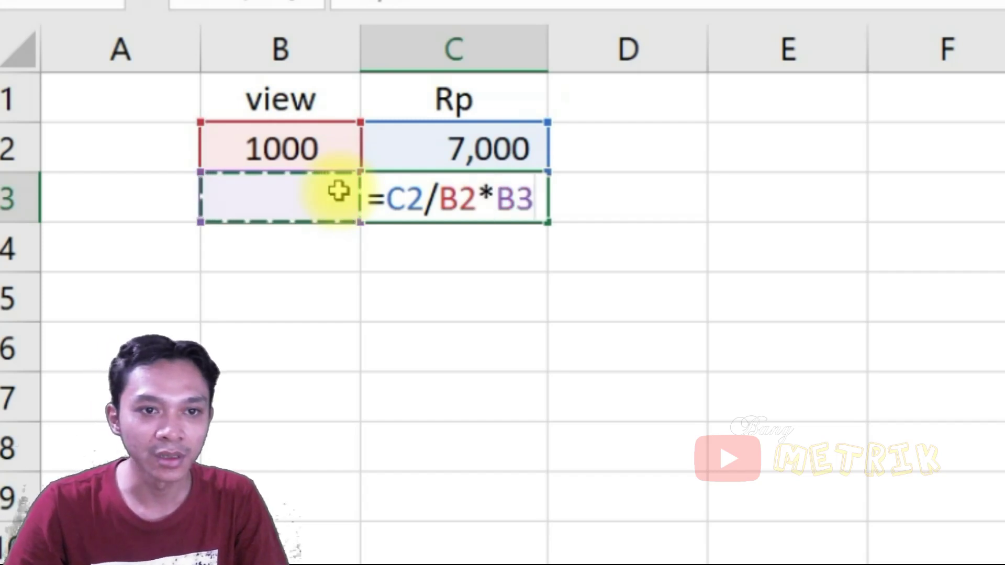
key(Return)
Enter 1000 as the view count in cell B3.
click(338, 191)
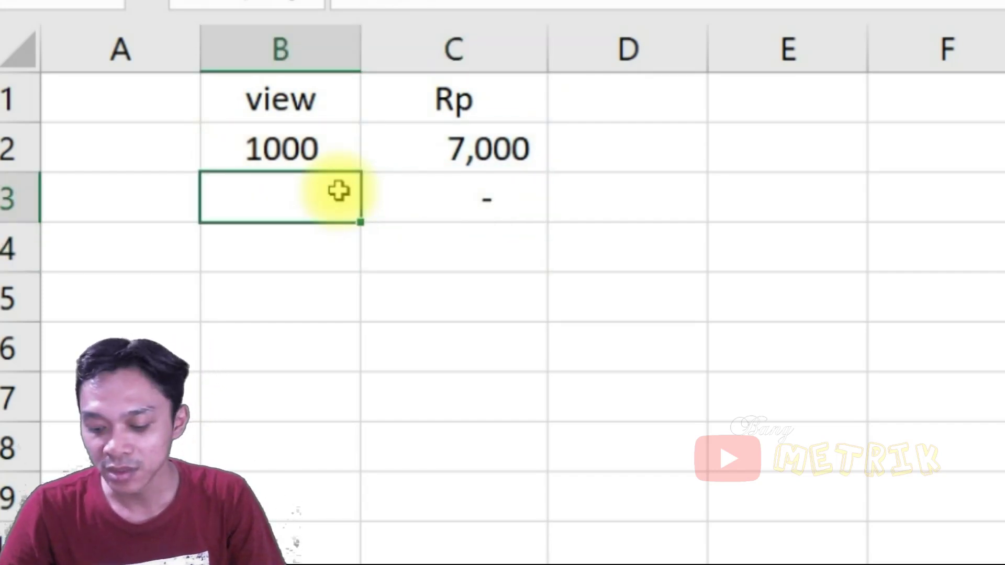
text(1000)
key(Return)
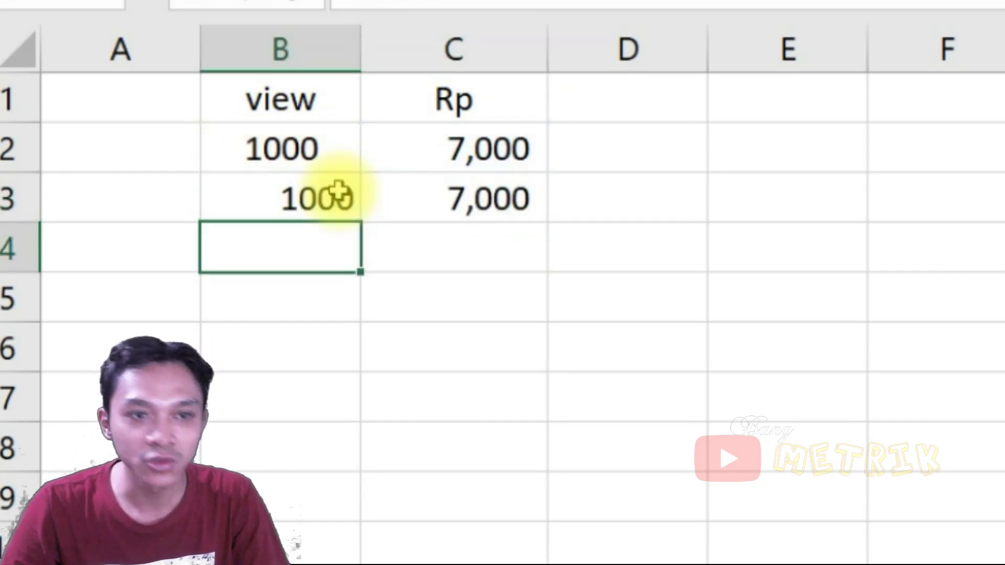
key(Up)
key(Right)
key(Left)
Center the contents of columns B and C horizontally.
drag(277, 19, 391, 45)
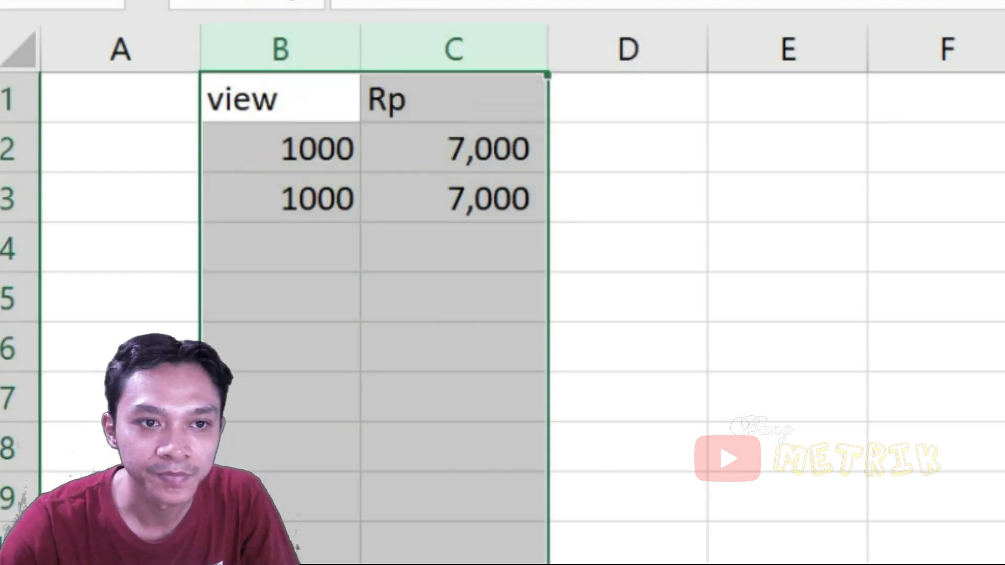
key(alt+h)
key(a)
key(c)
Change the view count in cell B3 to 10000.
click(291, 191)
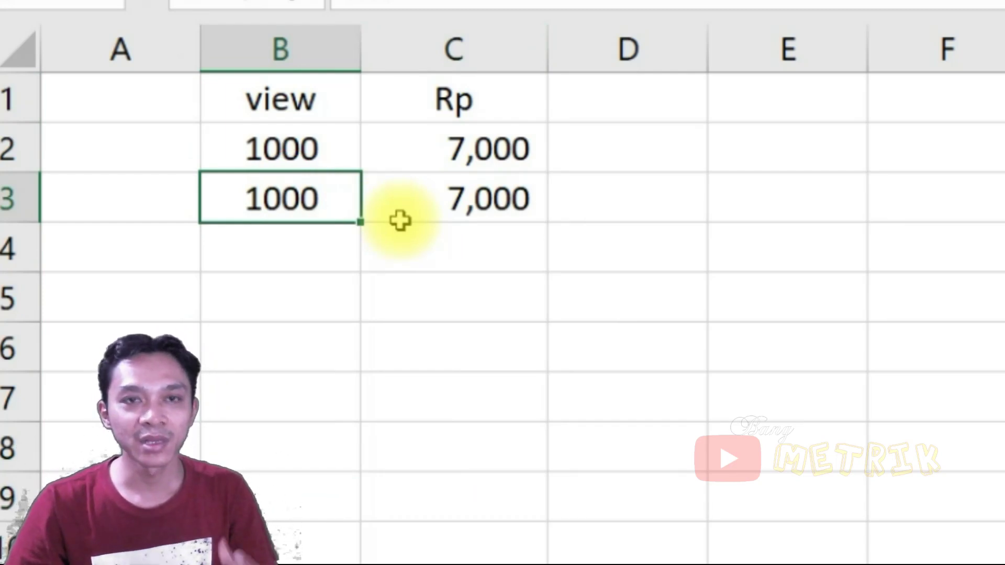
key(F2)
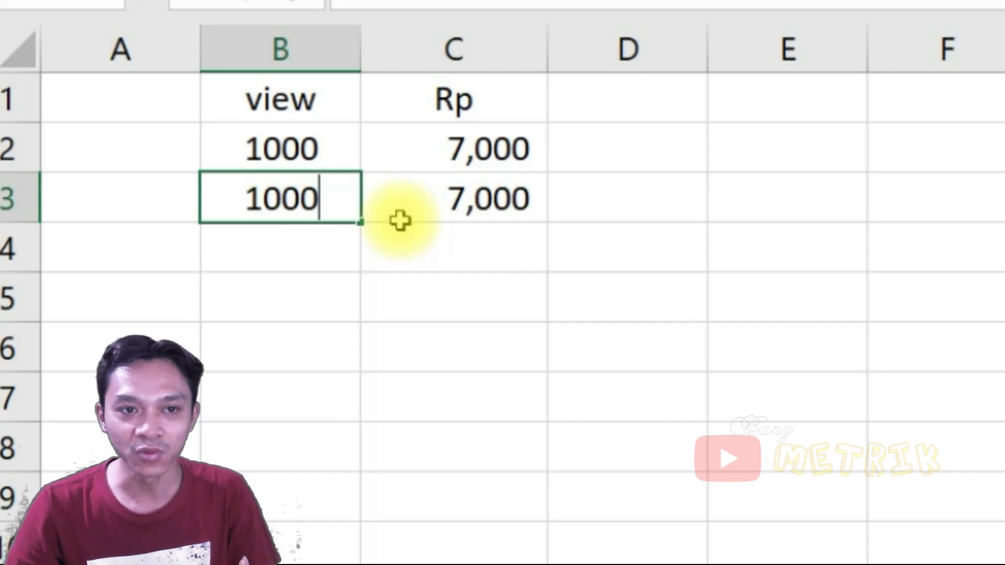
key(BackSpace)
key(BackSpace)
text(000)
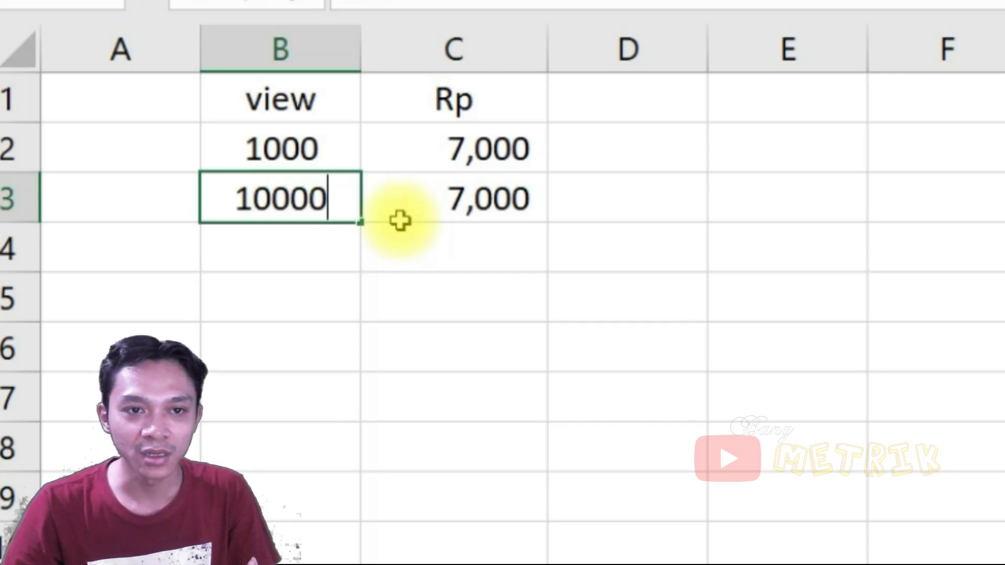
key(Return)
click(505, 206)
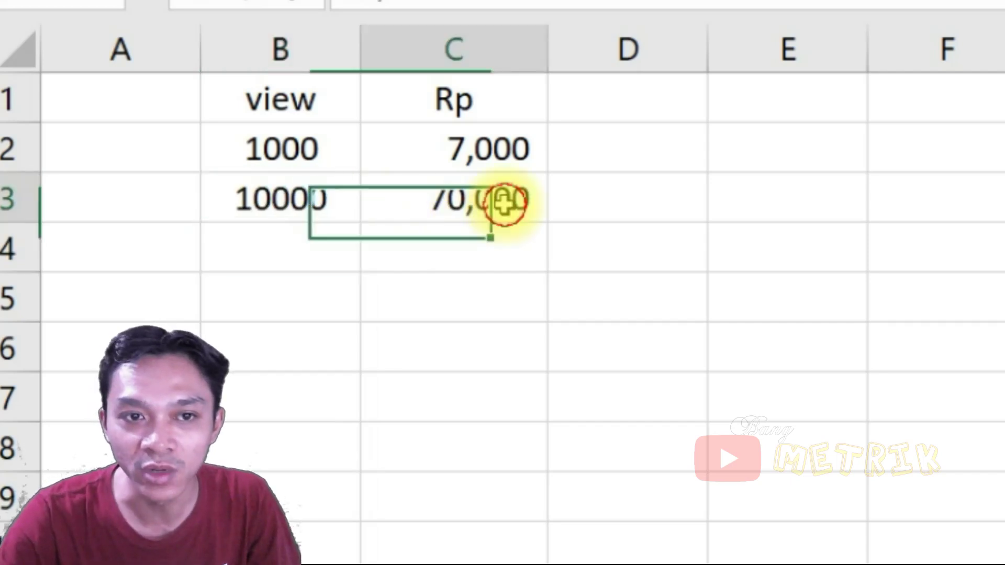
Change the header in cell C1 to "Rp/day".
click(514, 99)
key(F2)
text(/)
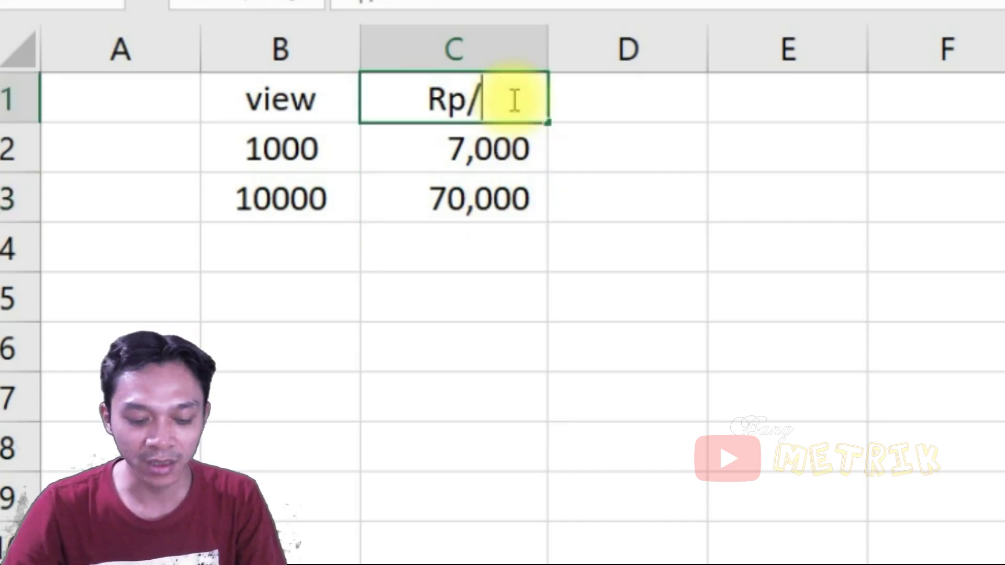
text(day)
key(Return)
Format the view counts in B2:B3 with a comma thousands separator and no decimal places.
drag(328, 148, 327, 179)
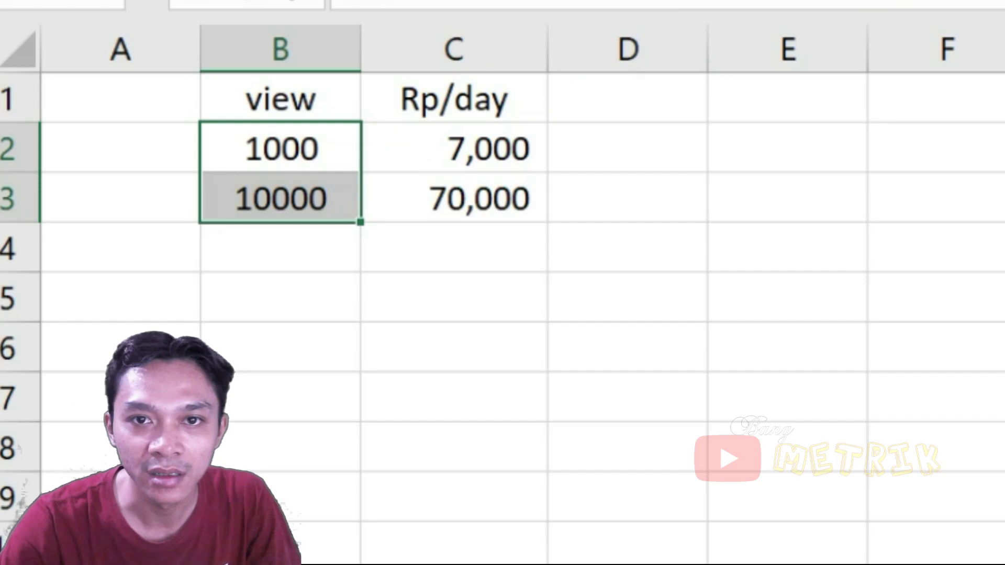
key(ctrl+shift+1)
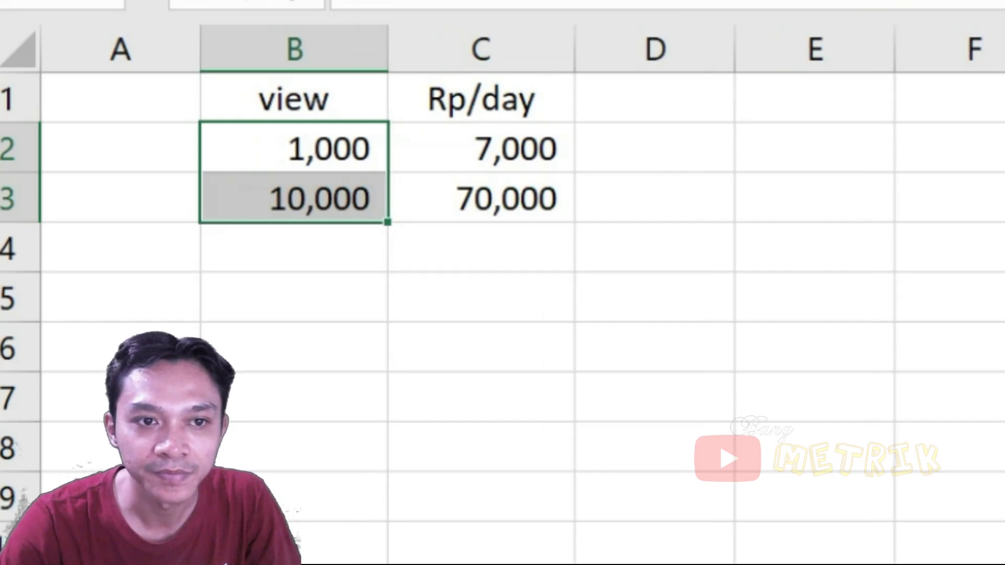
click(870, 143)
click(314, 183)
click(631, 106)
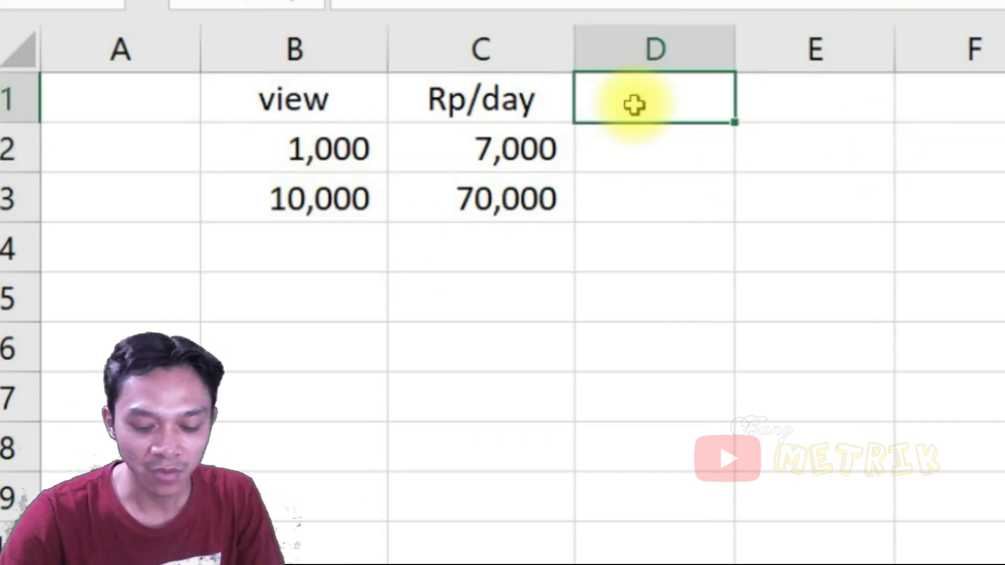
text(=)
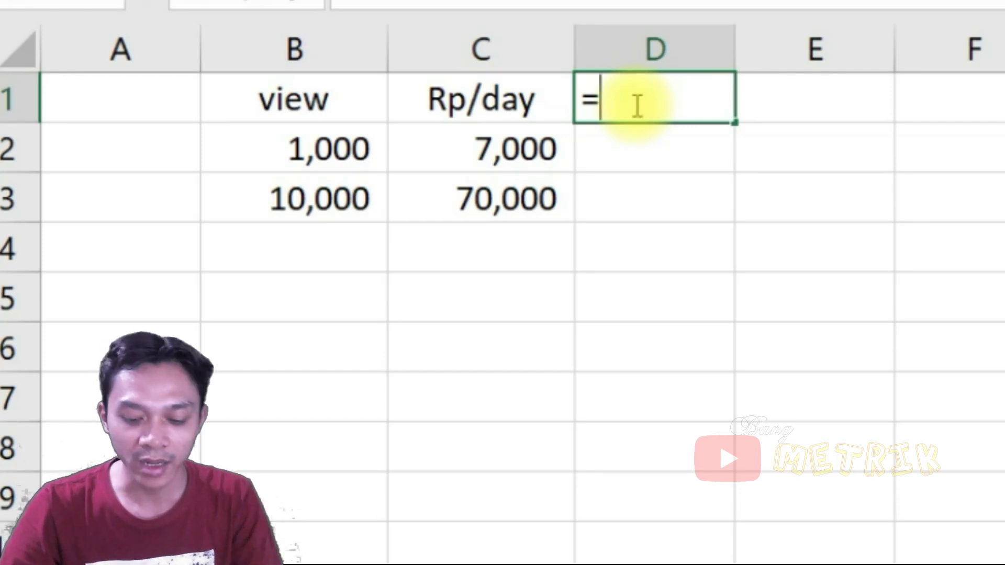
key(Escape)
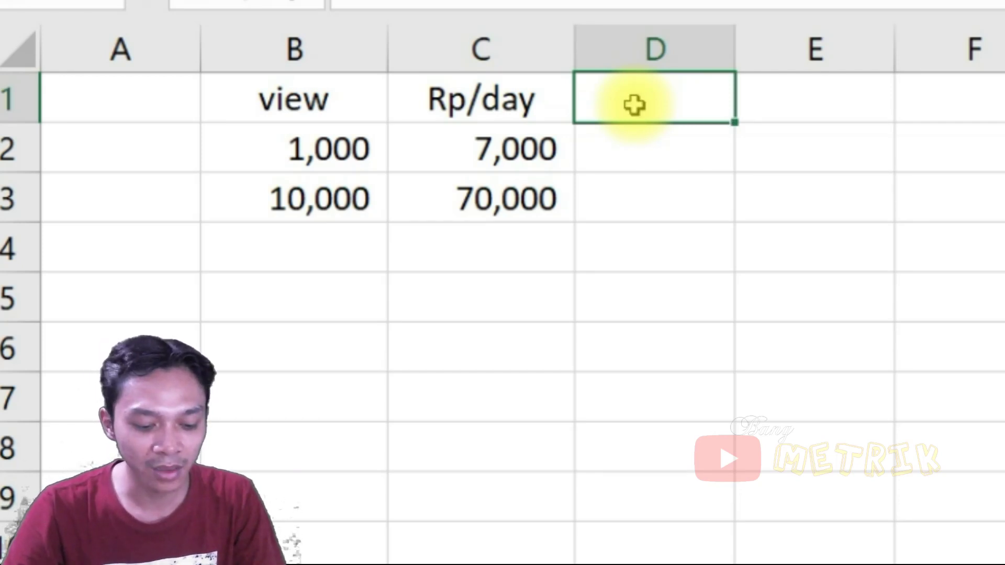
Enter the header "Rp/M" in cell D1.
text(Rp/M)
key(Return)
click(635, 103)
key(Return)
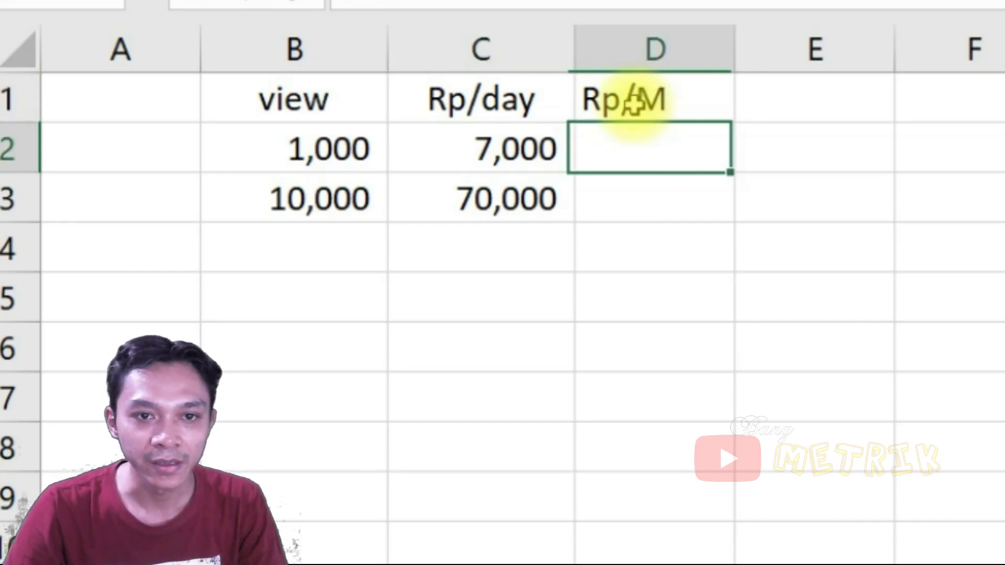
Calculate the monthly income in cell D2 by multiplying the daily income in C2 by 30.
text(=)
key(Left)
text(*3)
key(Return)
Fill the monthly income formula down to D3 and auto-fit the width of column D.
key(Up)
key(Down)
key(ctrl+d)
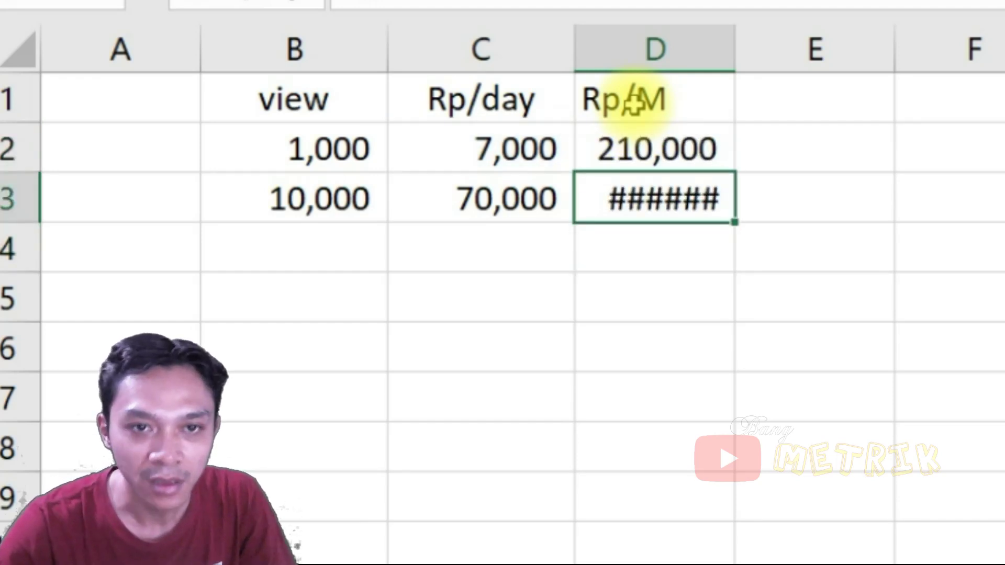
double_click(735, 53)
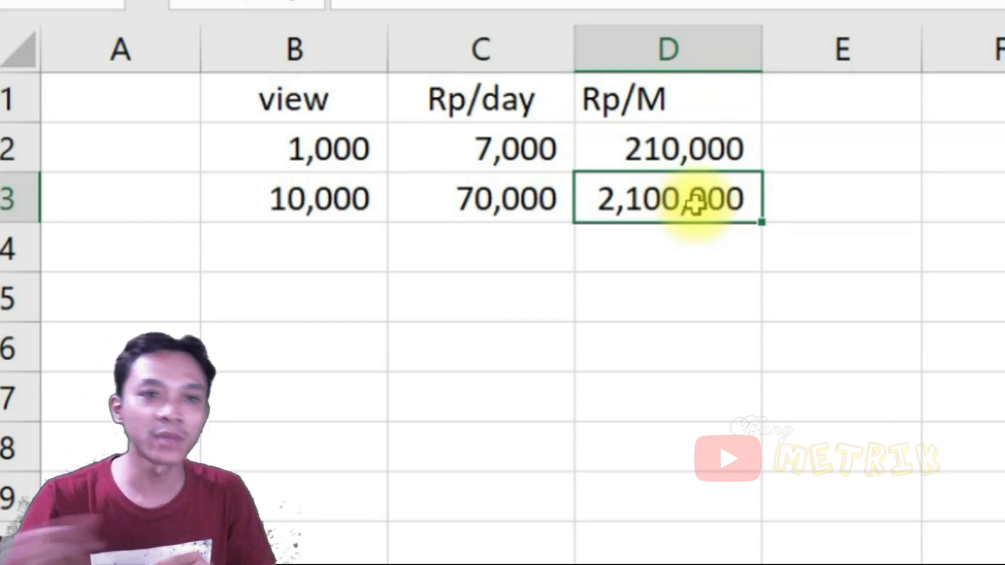
Change the header in cell B1 to "view/day".
double_click(354, 98)
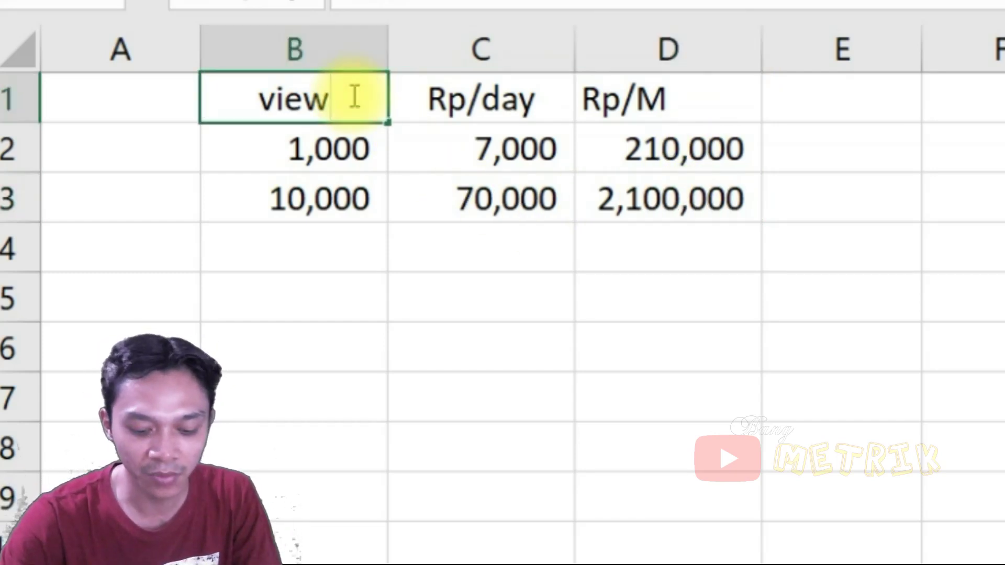
text(day)
click(354, 197)
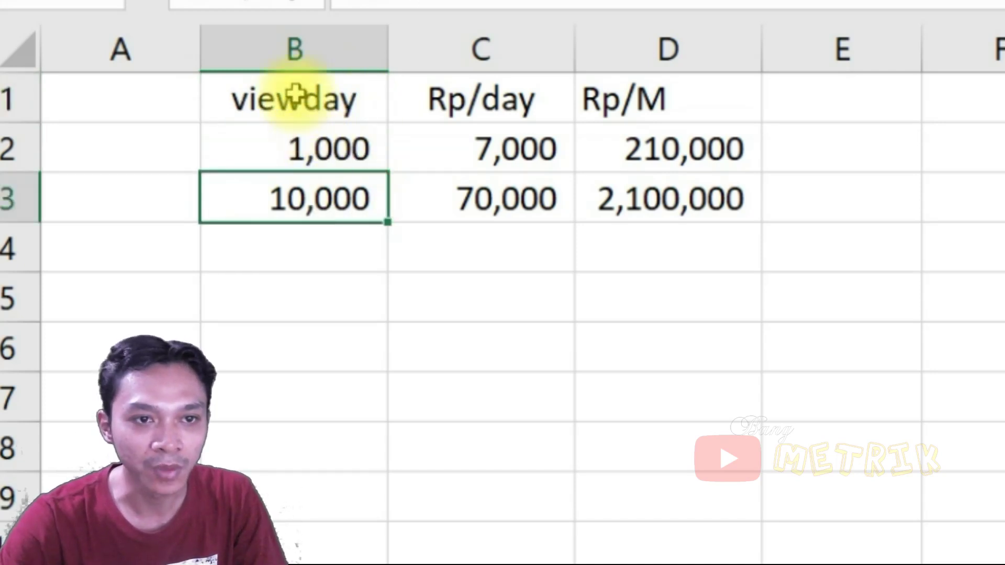
double_click(305, 86)
click(262, 96)
text(/)
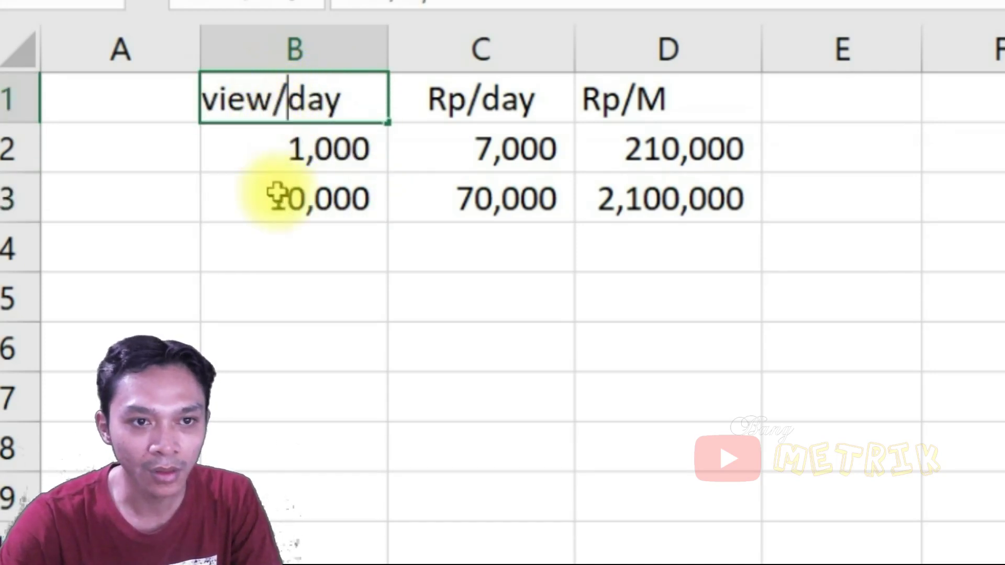
click(296, 197)
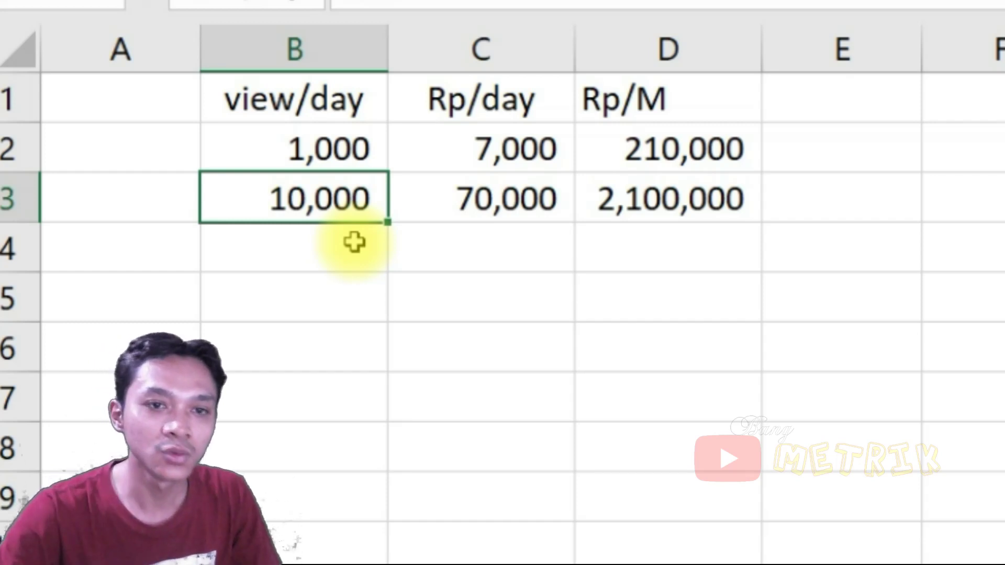
Center the "Rp/M" header in cell D1 horizontally.
click(675, 199)
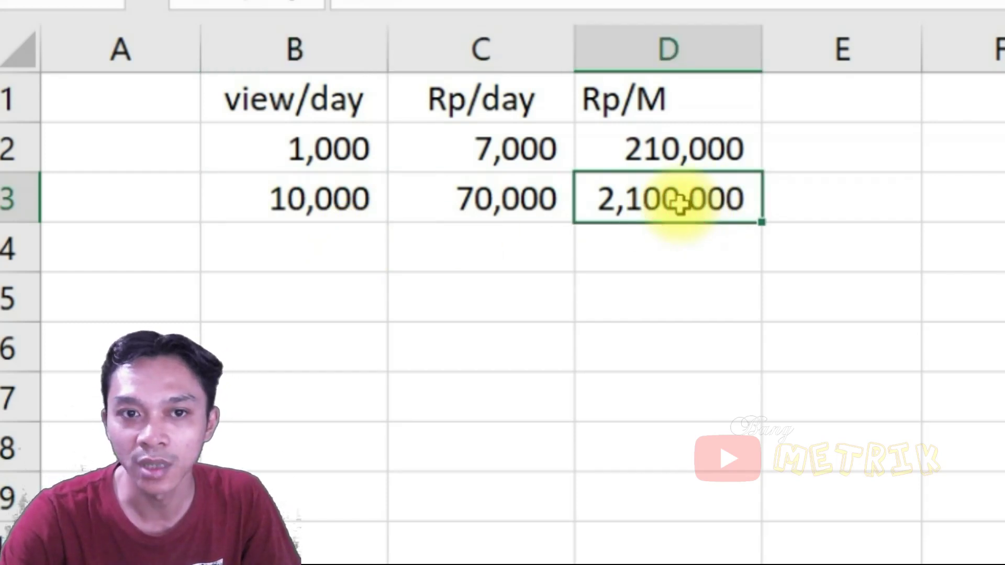
click(668, 95)
key(alt+h)
key(a)
key(c)
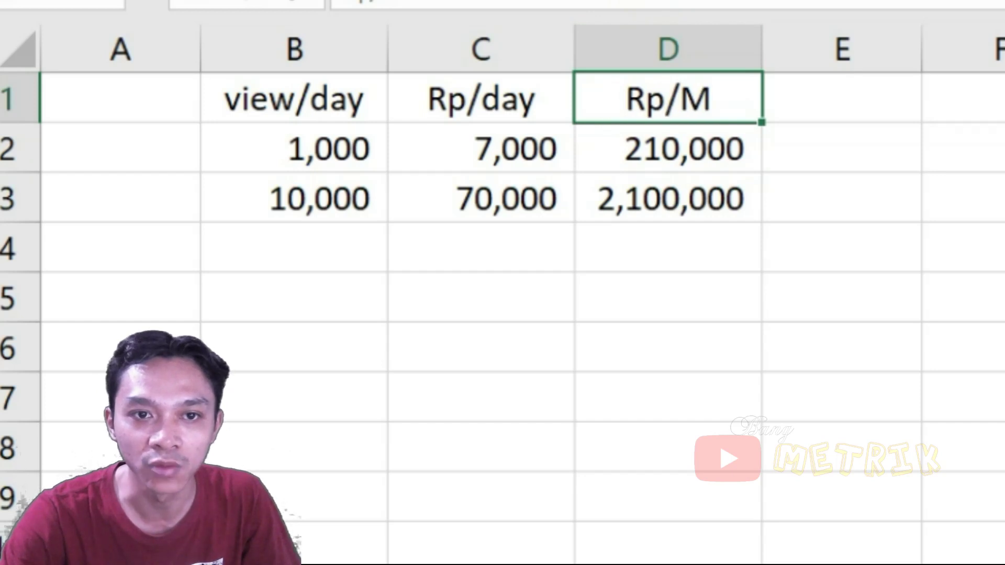
click(653, 185)
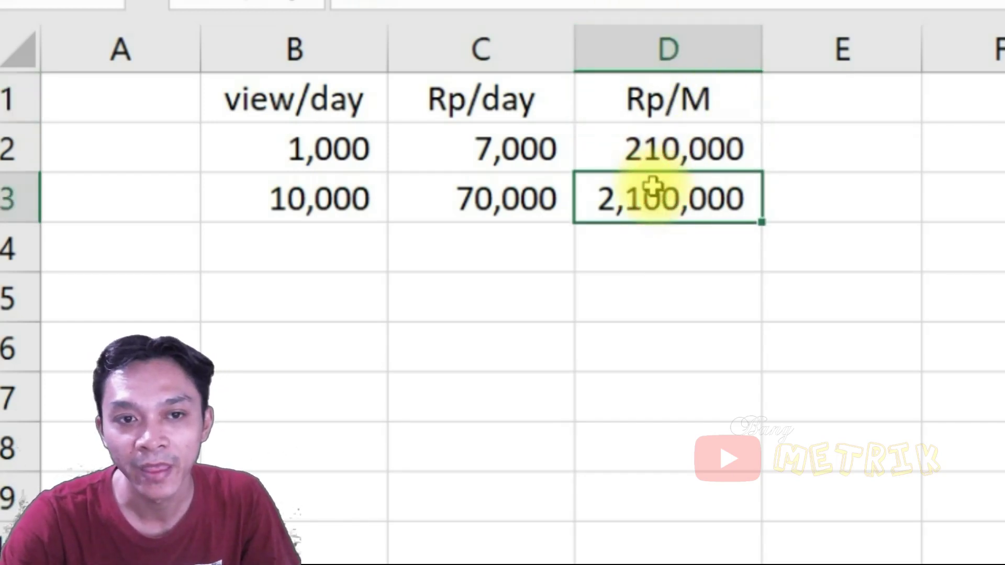
Change the daily view count in cell B3 to 20000.
click(336, 192)
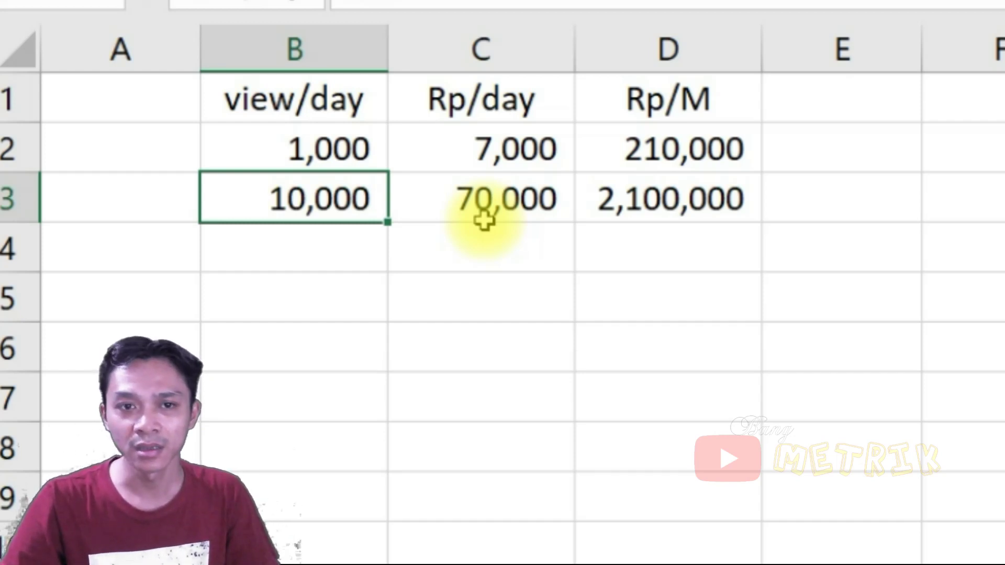
double_click(287, 197)
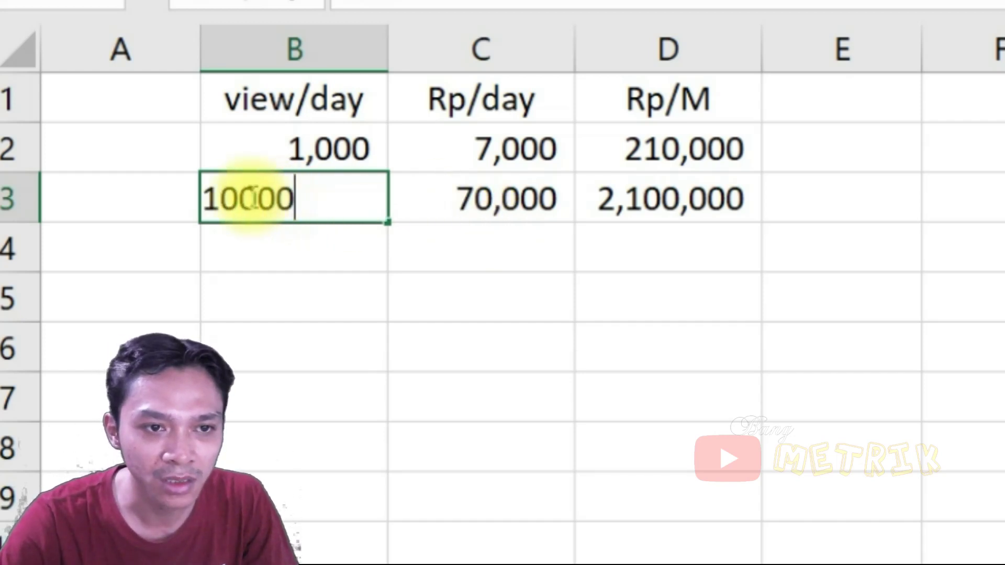
drag(224, 198, 180, 191)
text(2)
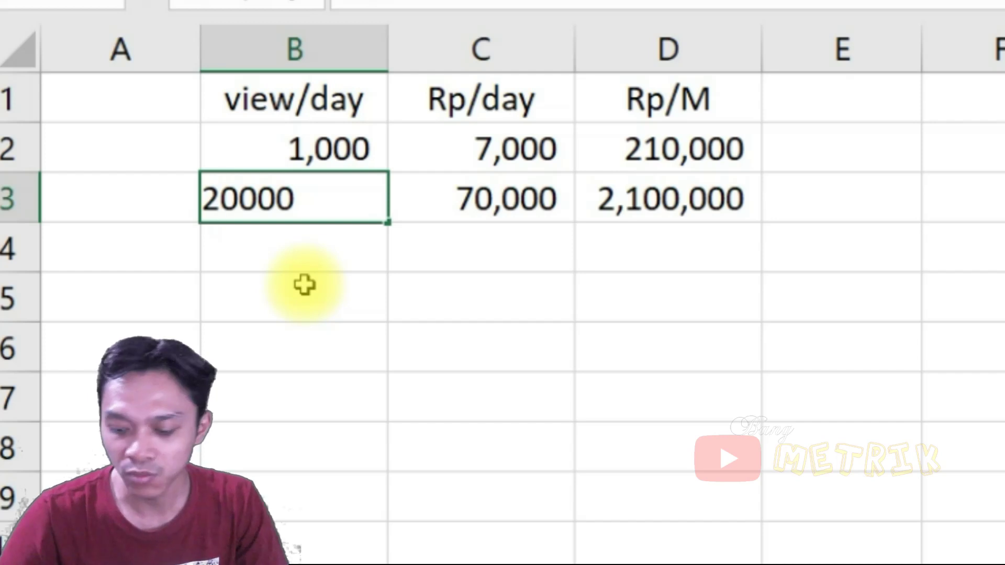
key(Return)
Change the daily view count in cell B3 to 25000.
key(Up)
key(F2)
key(Left)
key(Left)
key(Left)
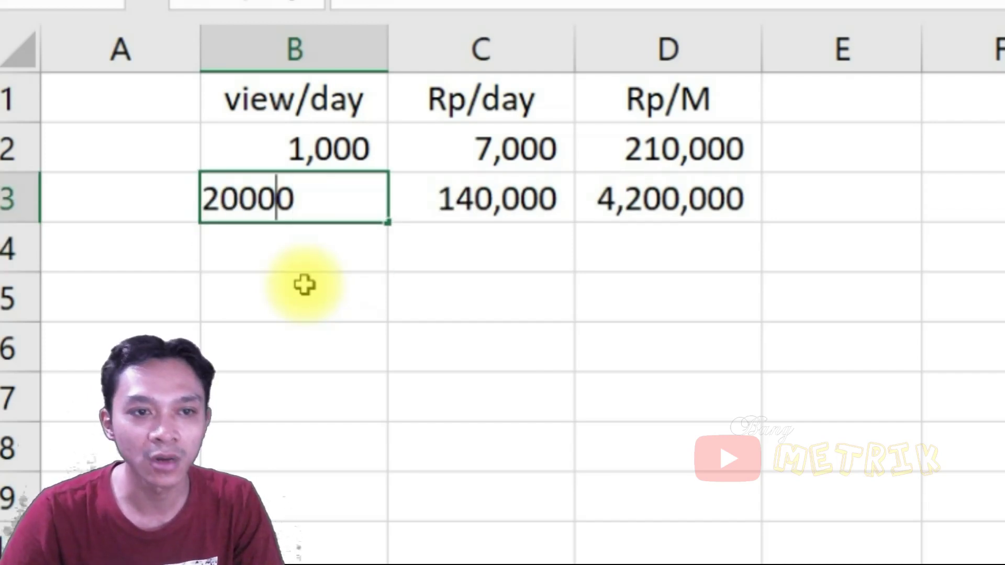
key(BackSpace)
text(5)
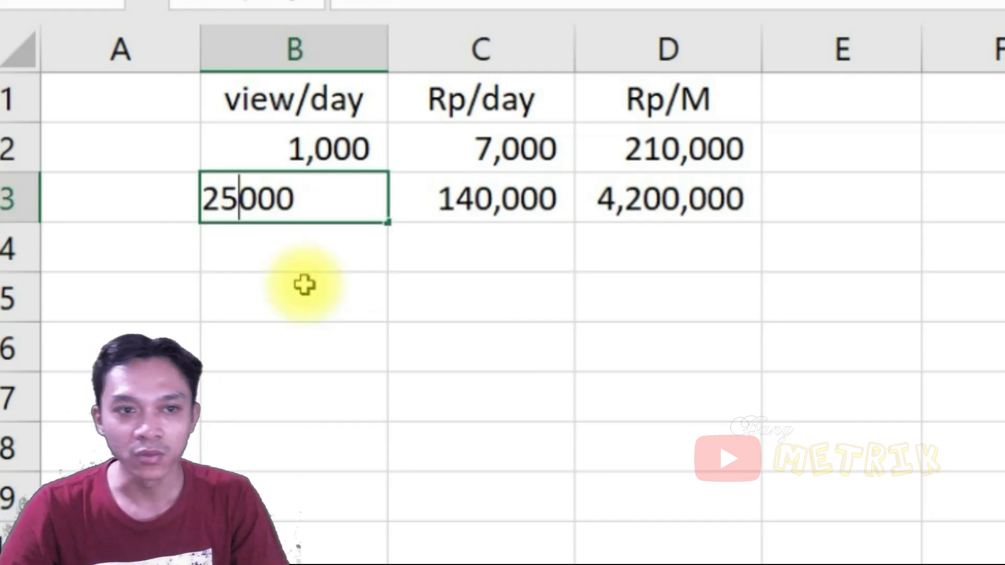
key(Return)
key(Up)
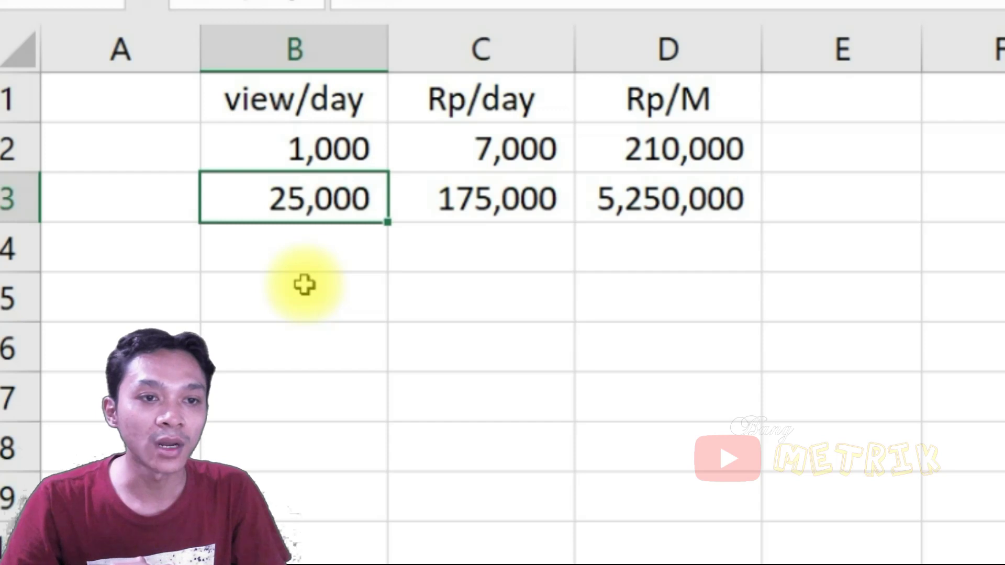
click(332, 198)
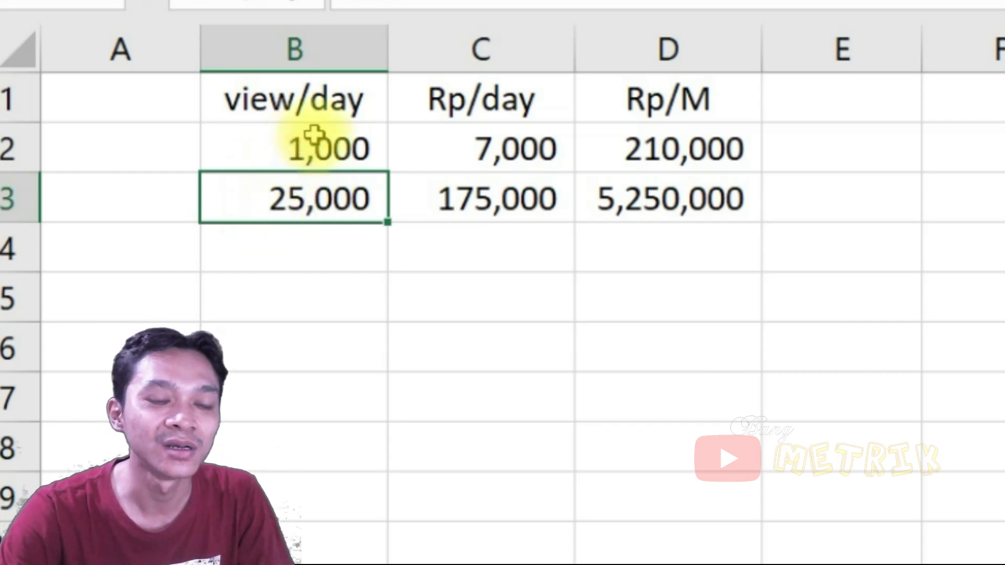
click(466, 152)
click(314, 148)
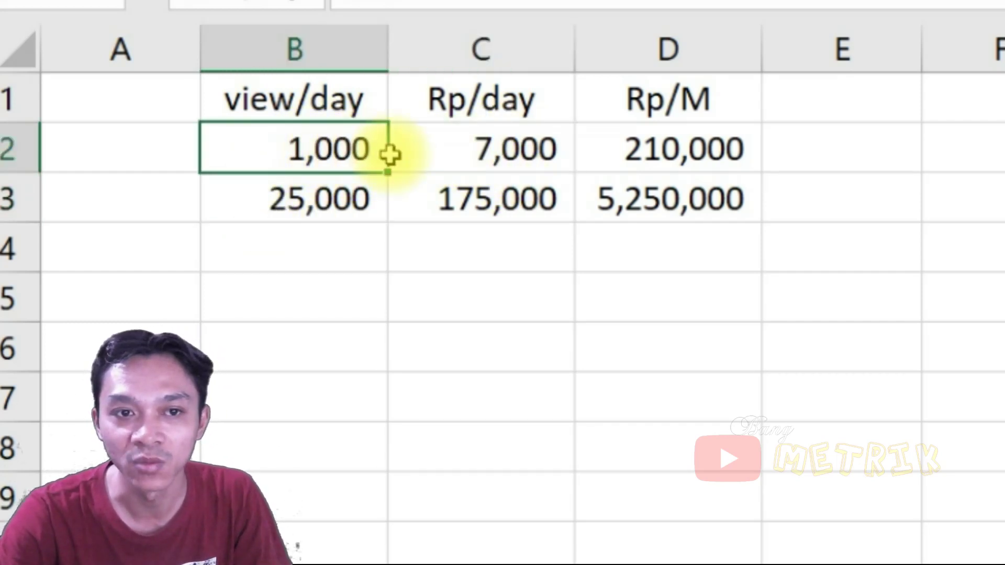
click(474, 155)
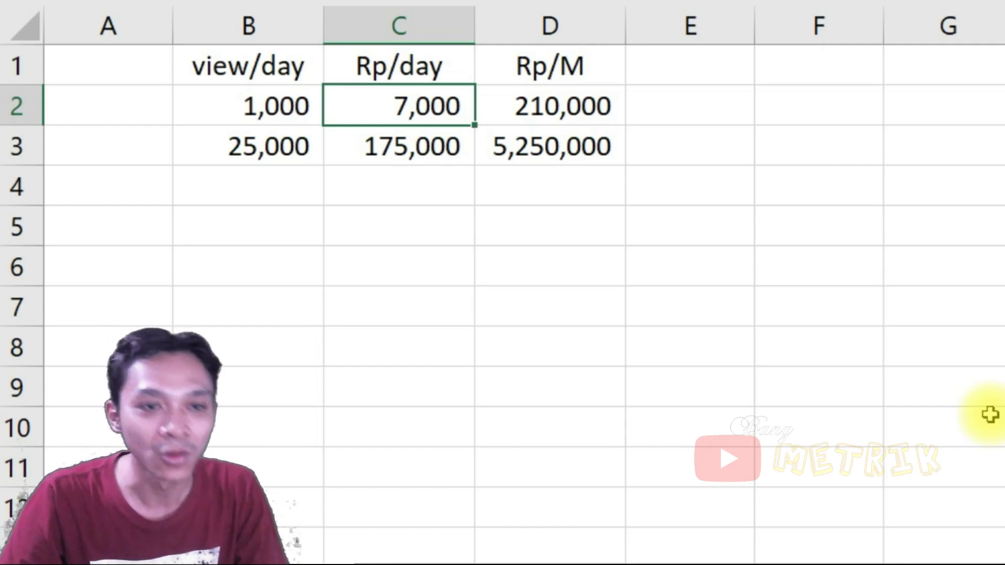
Set the daily view count in cell B3 to 250 and select the daily income in C3.
key(Down)
key(Left)
text(250)
key(Return)
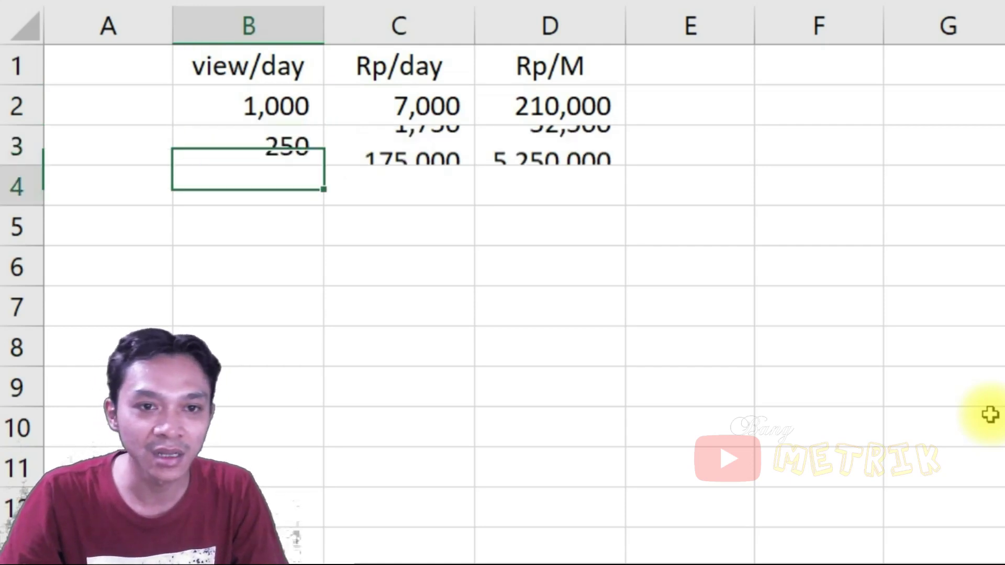
key(Up)
key(Right)
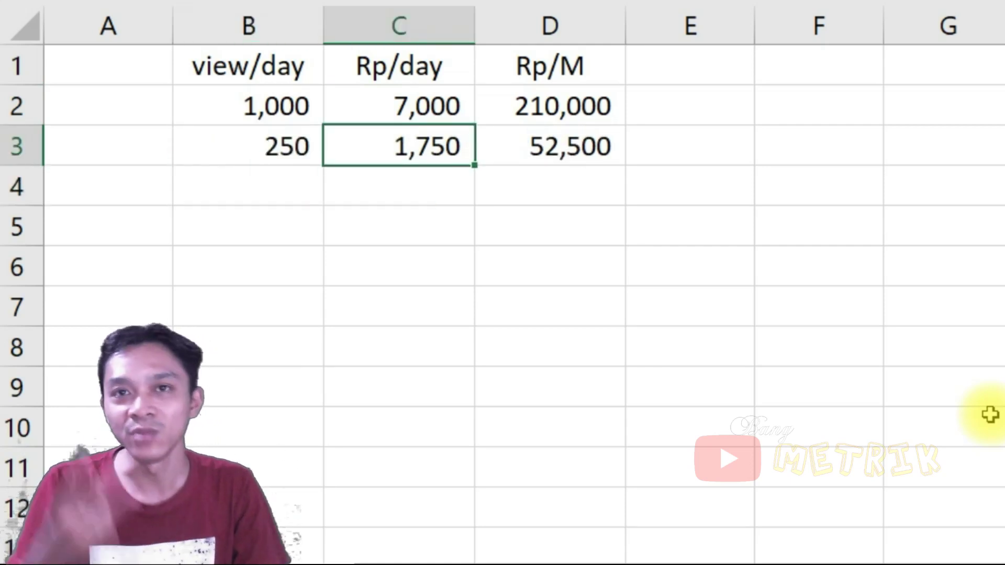